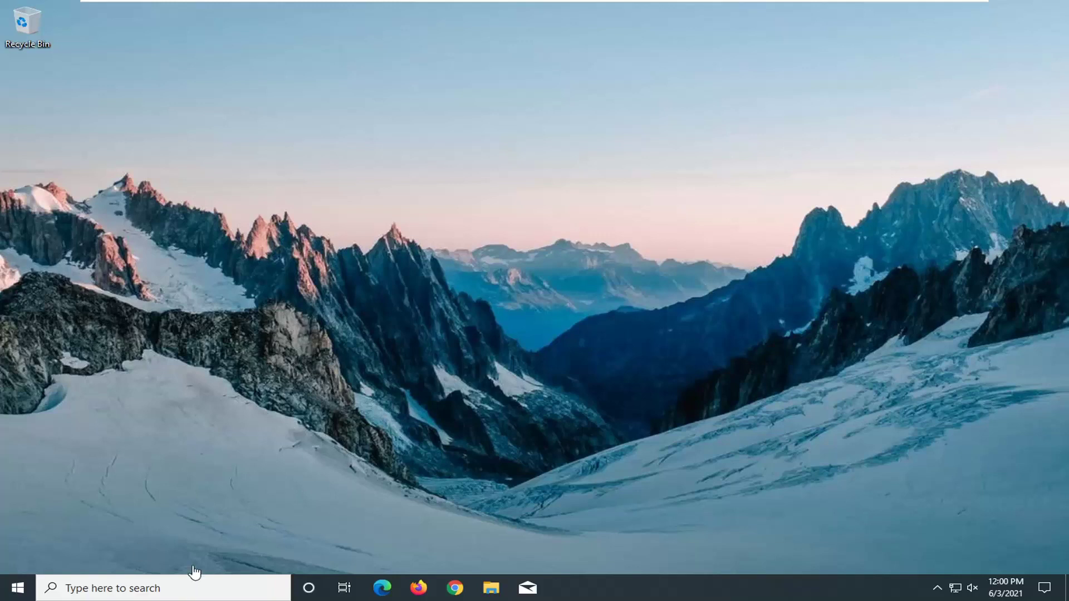
Step: Search 'dell inspiron 15 camera driver' in a maximized Chrome window and reach Dell's driver page
click(454, 587)
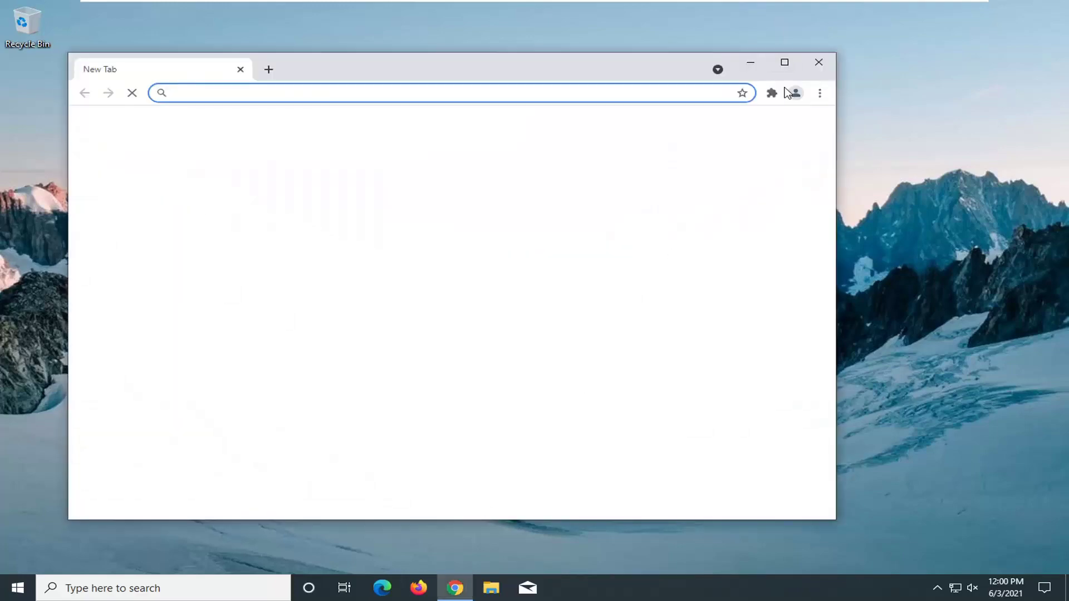
click(791, 65)
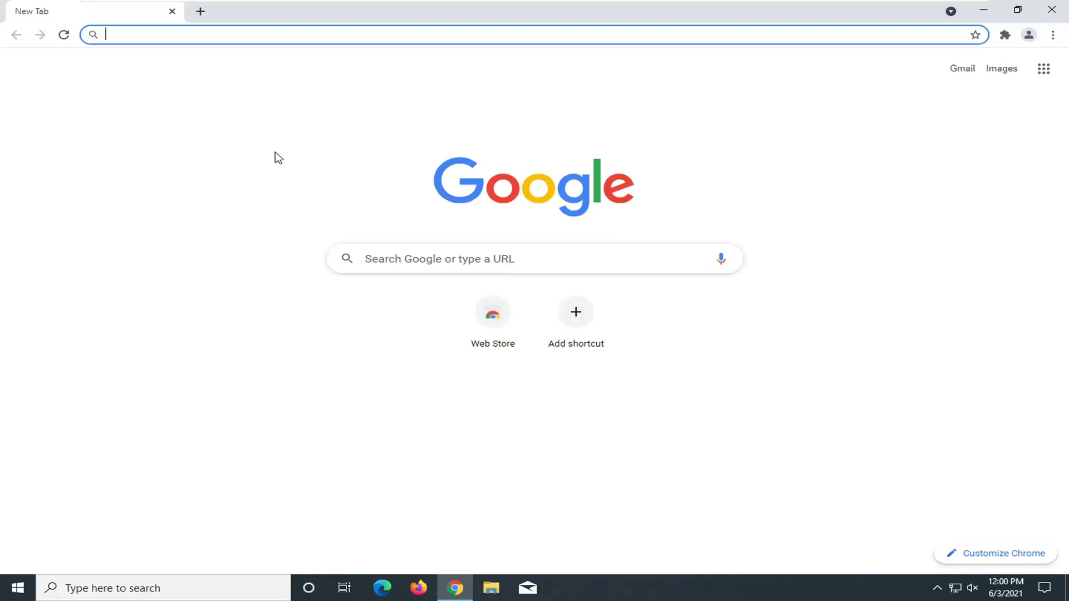
text(de)
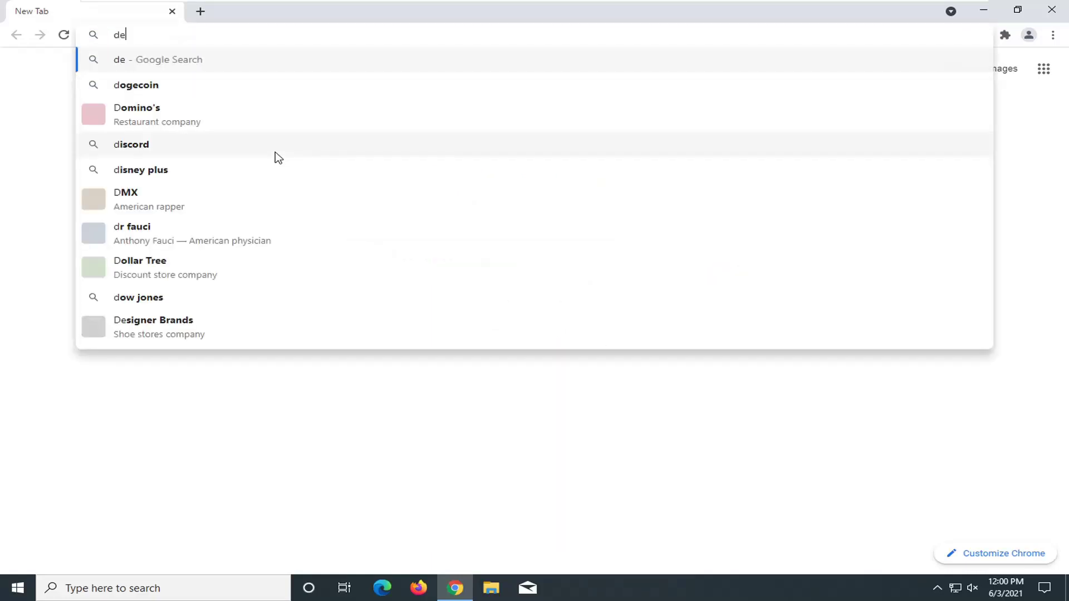
text(ll inp)
key(BackSpace)
text(spiron 15 camera driv)
key(Return)
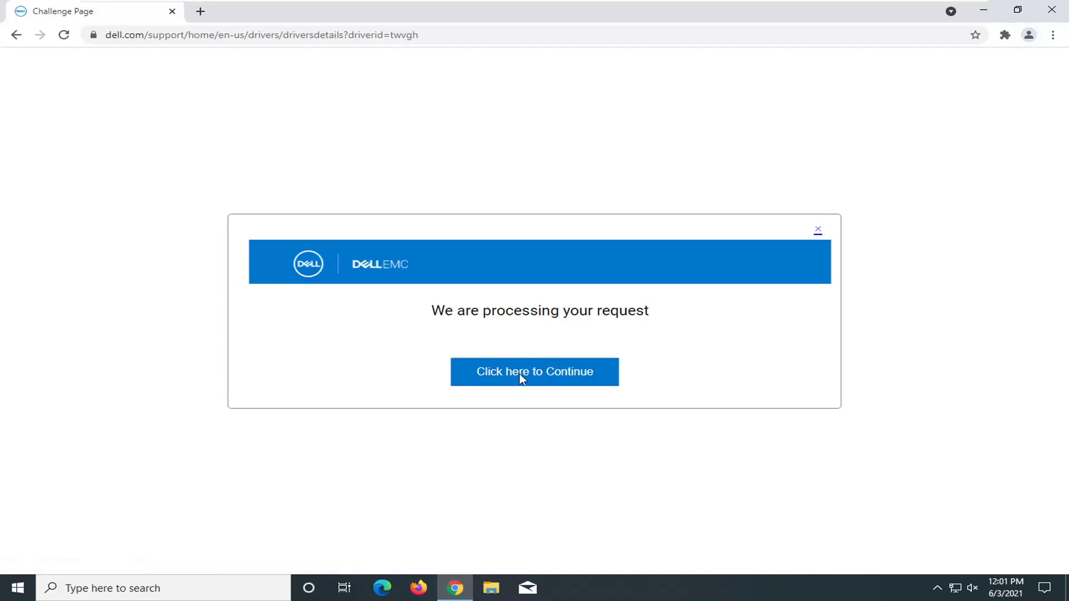
Step: Continue to the Realtek IR Camera Driver page and highlight its Windows 32-Bit file format
click(519, 378)
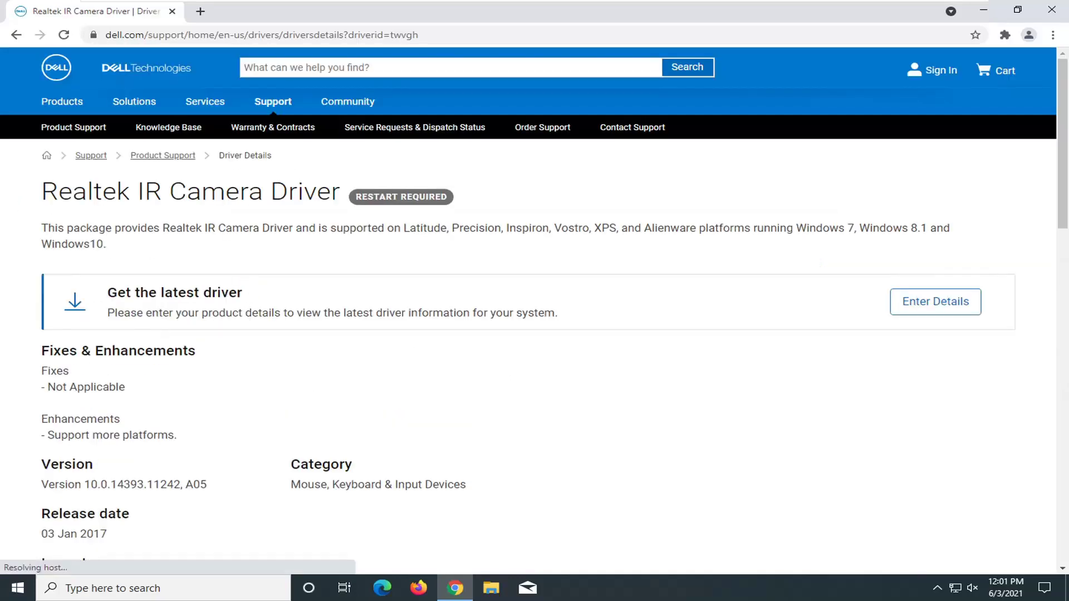
scroll(289, 324, down, 1)
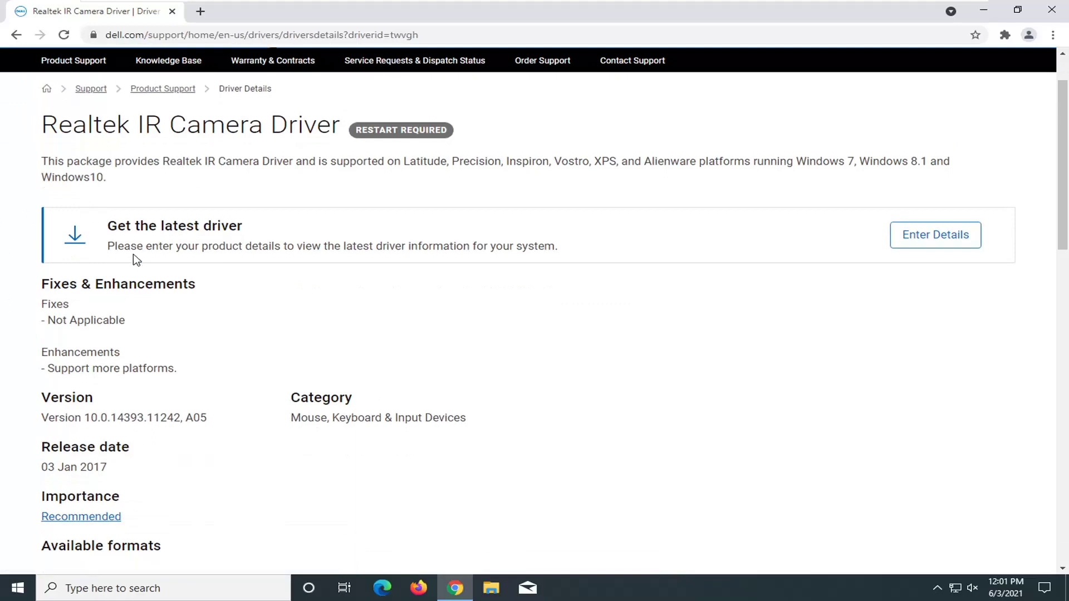
scroll(134, 259, down, 2)
scroll(365, 447, down, 2)
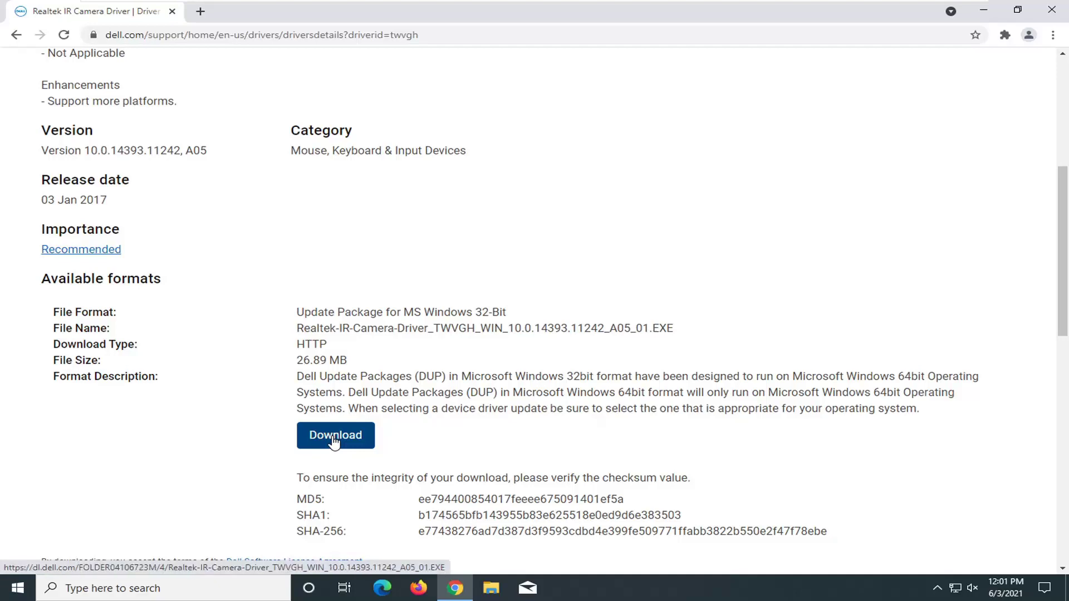
scroll(335, 442, down, 2)
scroll(534, 357, up, 2)
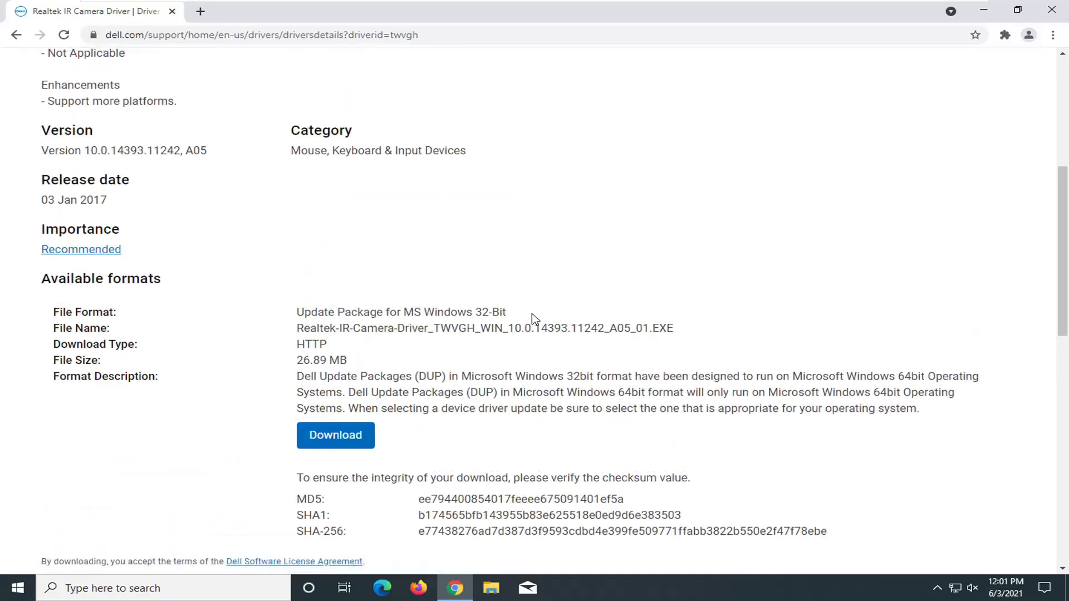
drag(535, 319, 422, 312)
scroll(443, 430, down, 2)
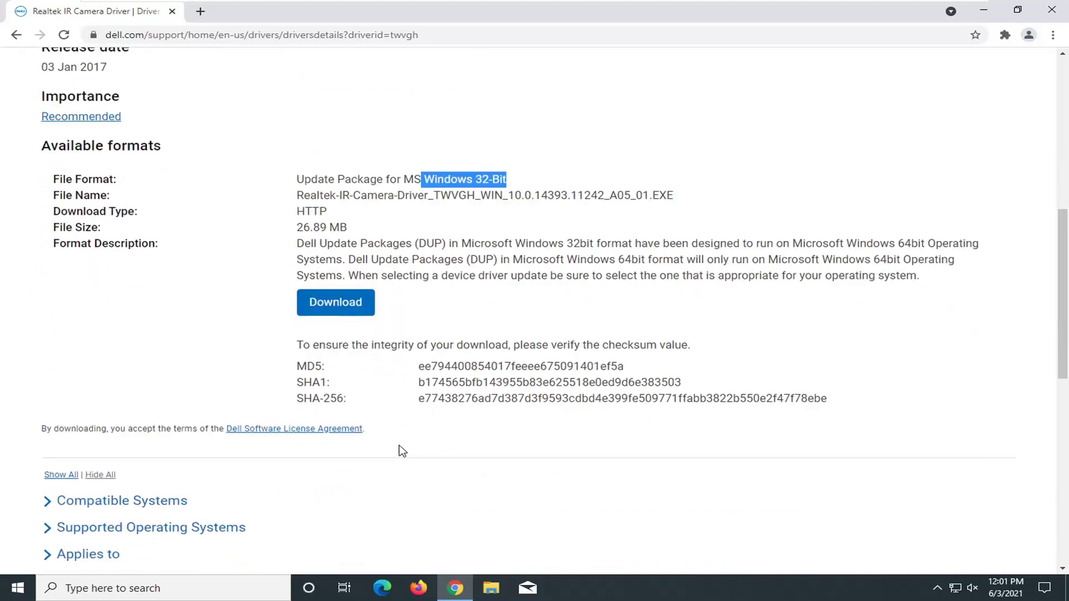
click(398, 334)
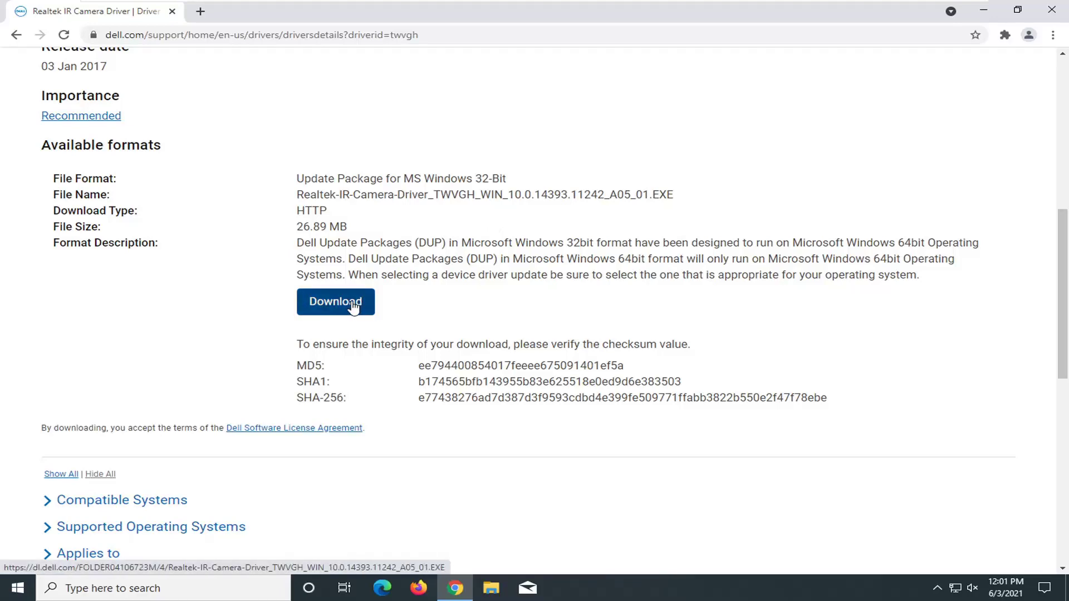
scroll(346, 276, up, 6)
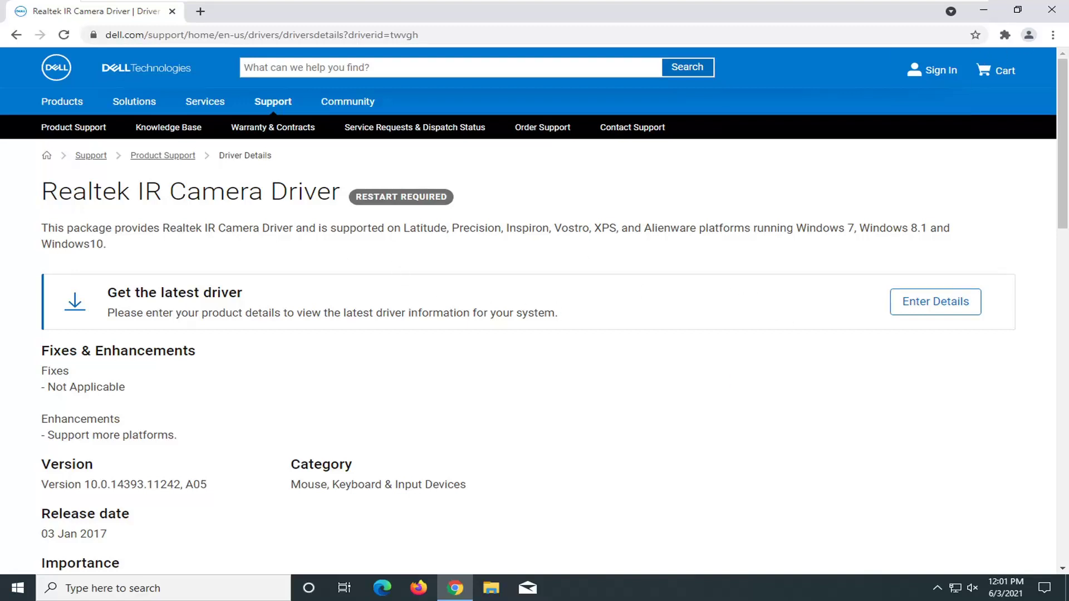
Step: Close Chrome, then find 'system restore' from Start and open Create a restore point
click(1052, 12)
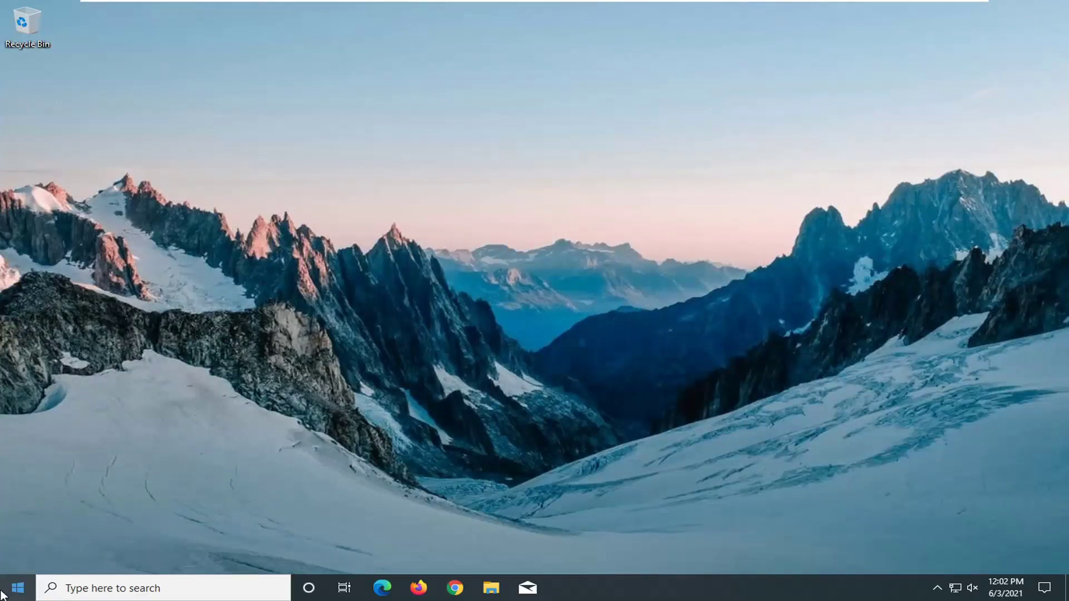
click(16, 588)
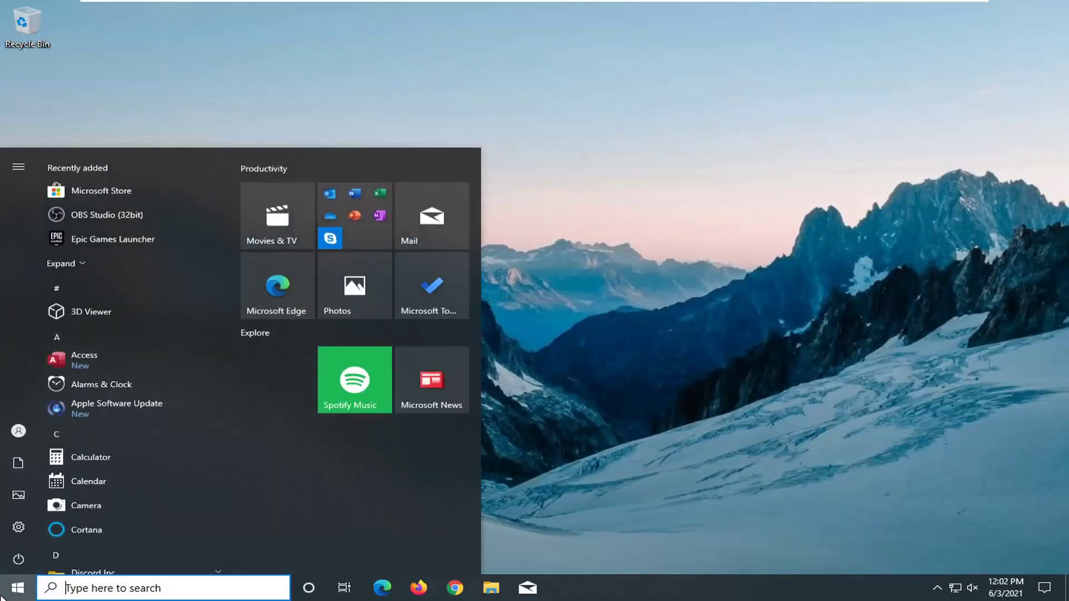
text(system)
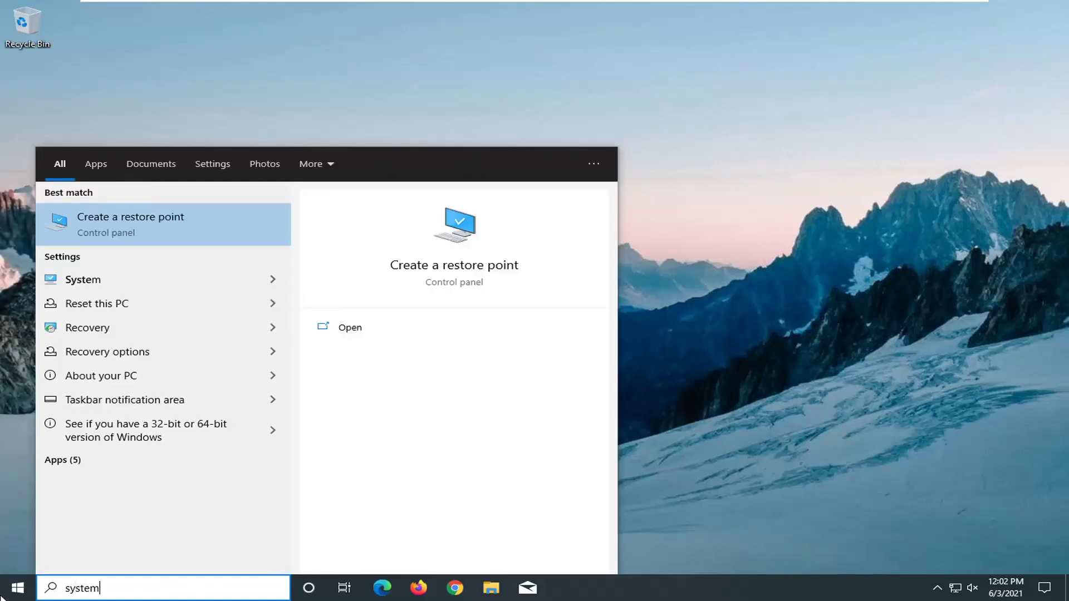
text( restore)
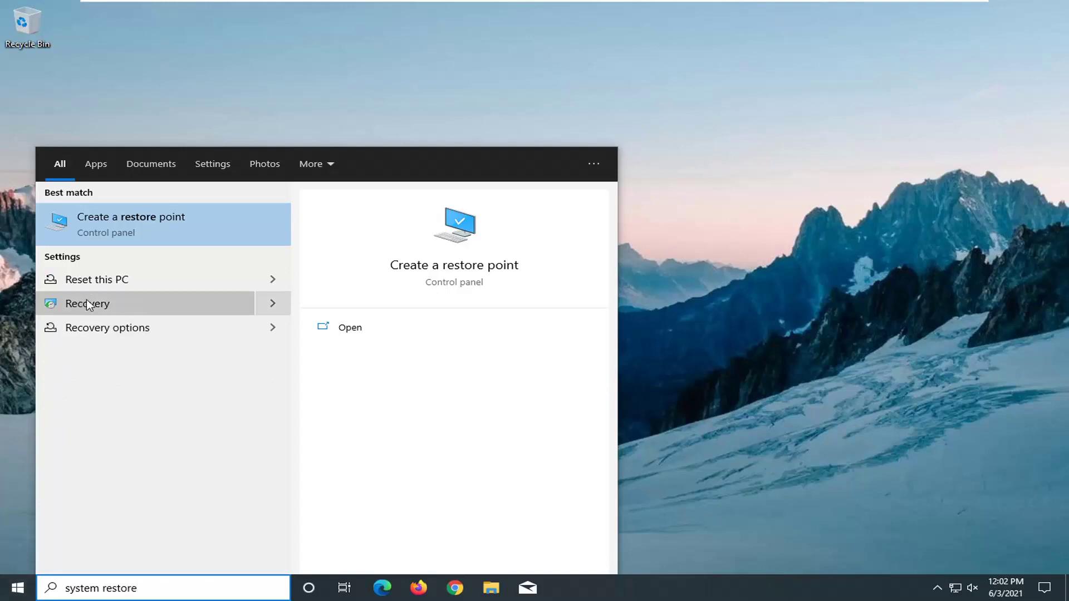
click(120, 230)
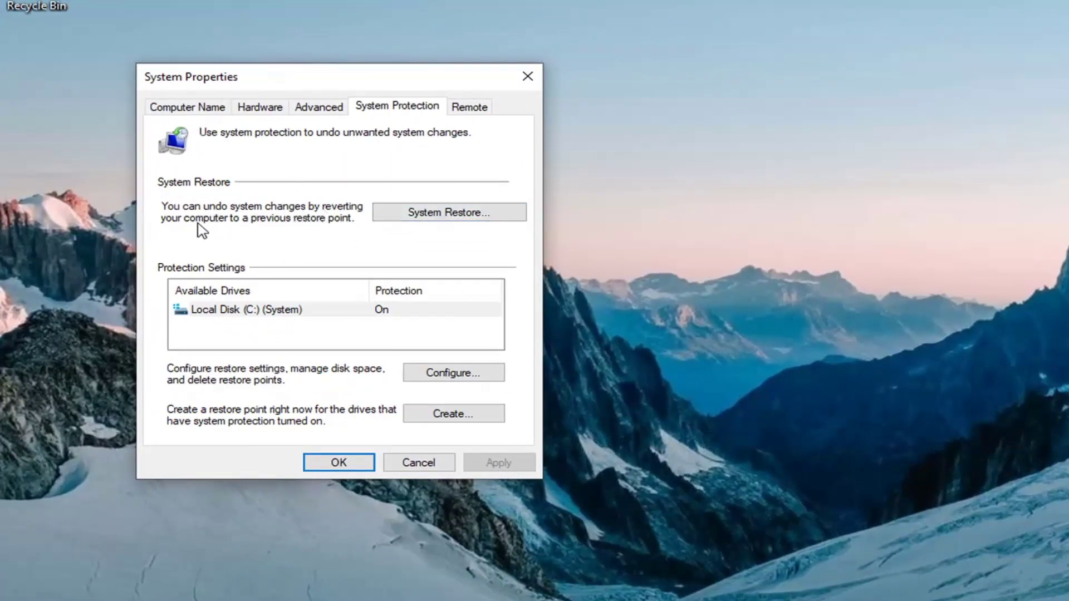
Step: Run System Restore to the 'Before Updates' restore point and confirm the uninterruptible restore
click(443, 220)
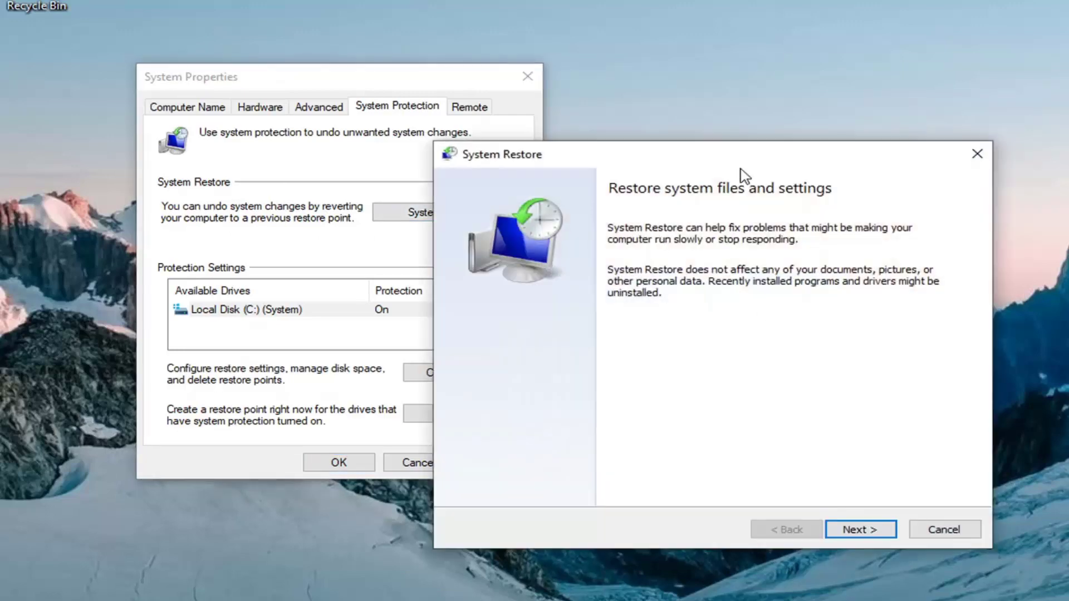
click(814, 485)
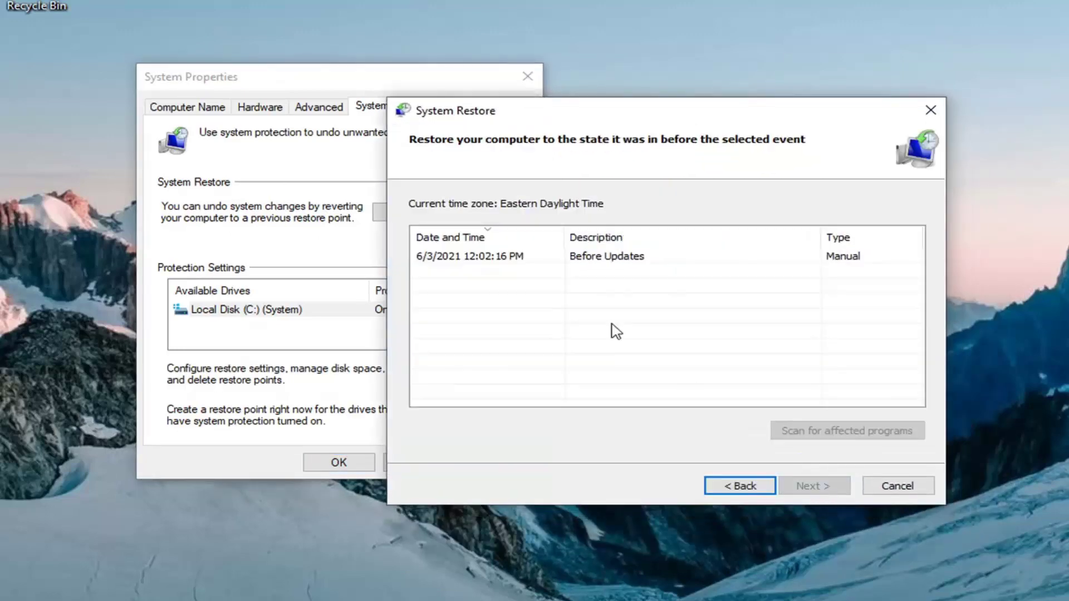
click(468, 262)
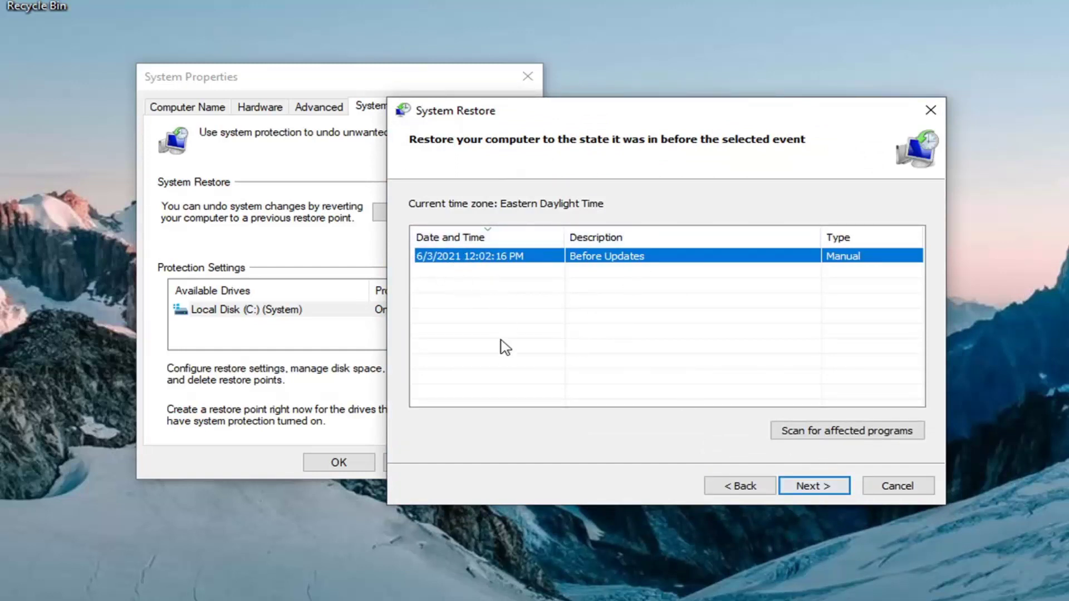
click(809, 488)
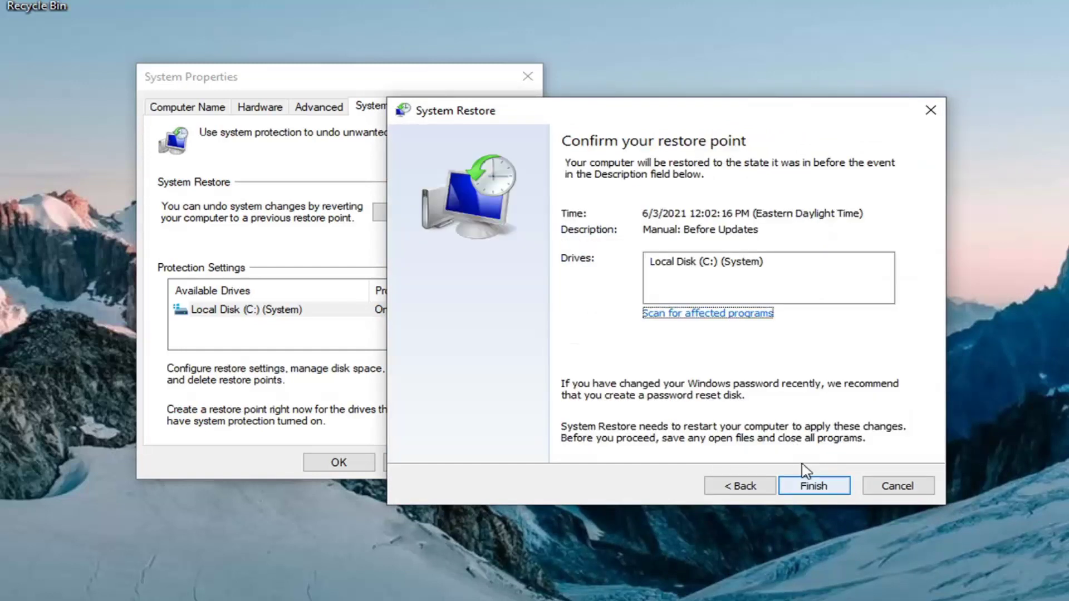
click(811, 488)
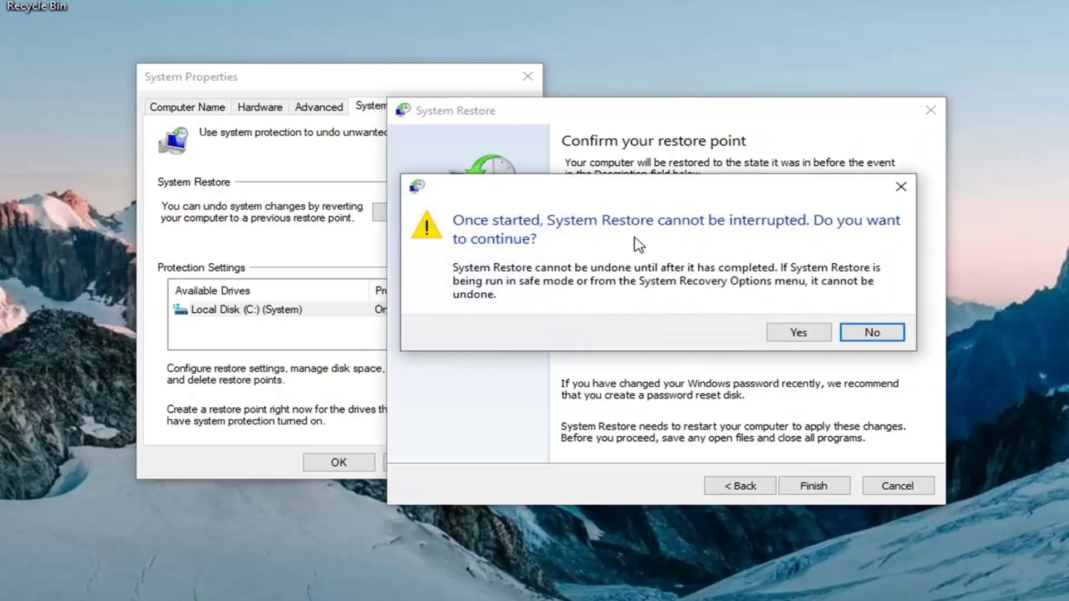
click(798, 334)
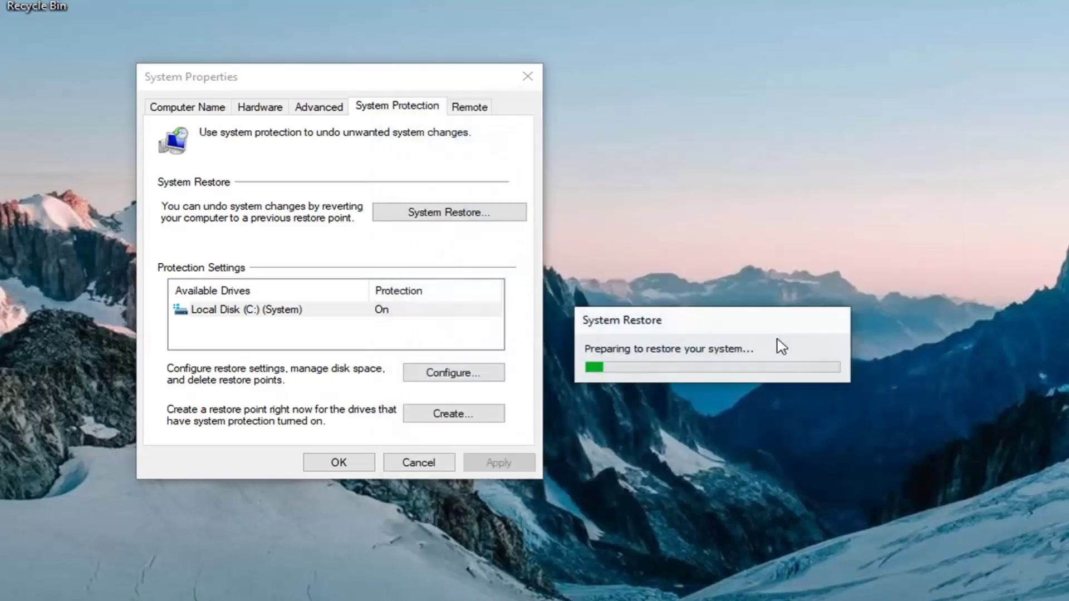